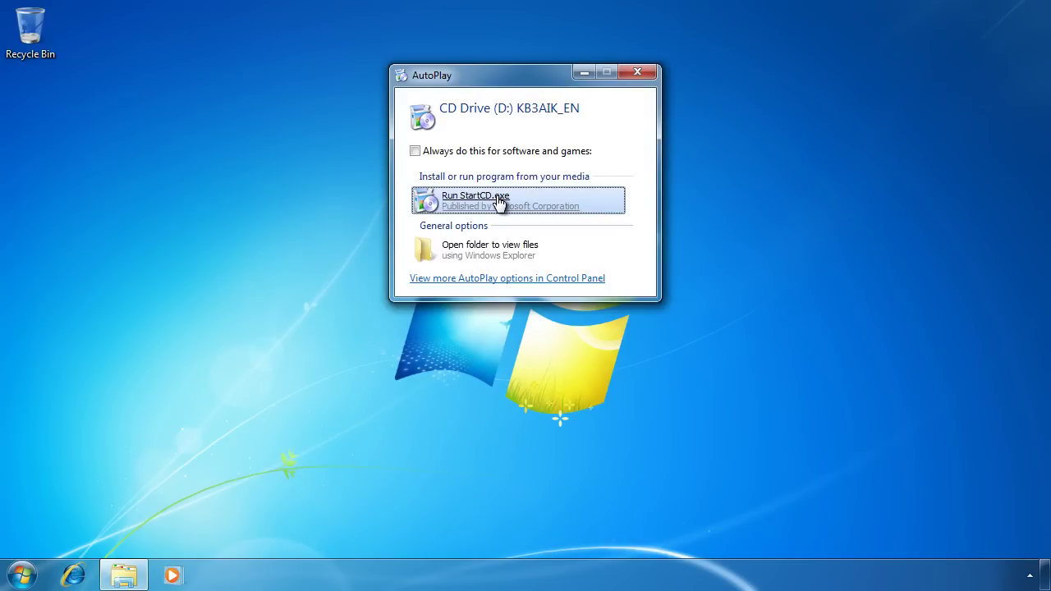
Launch Windows AIK Setup from the disc's StartCD.exe and accept the license terms
click(498, 199)
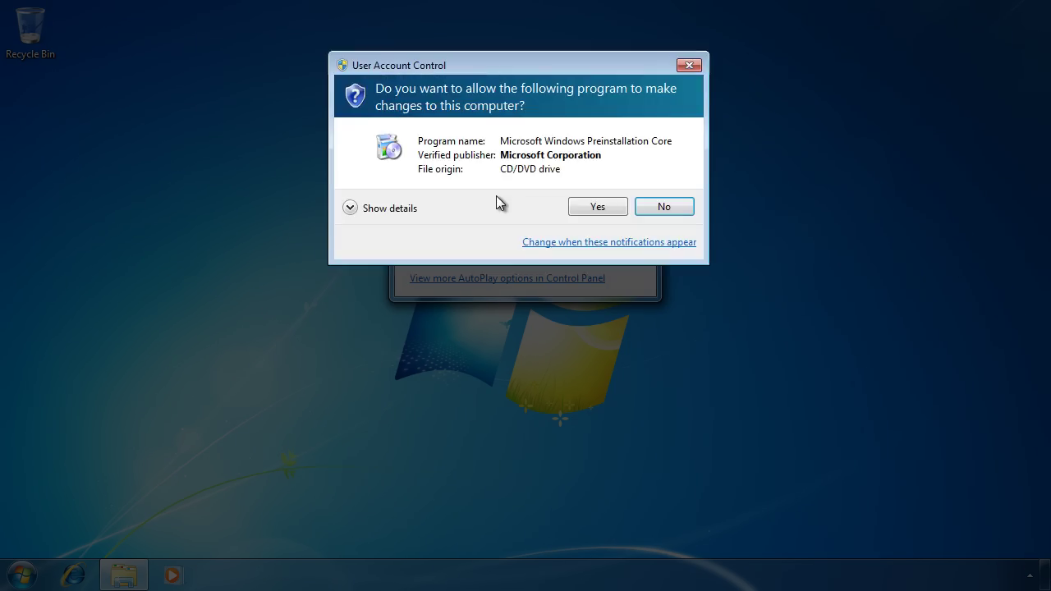
click(616, 211)
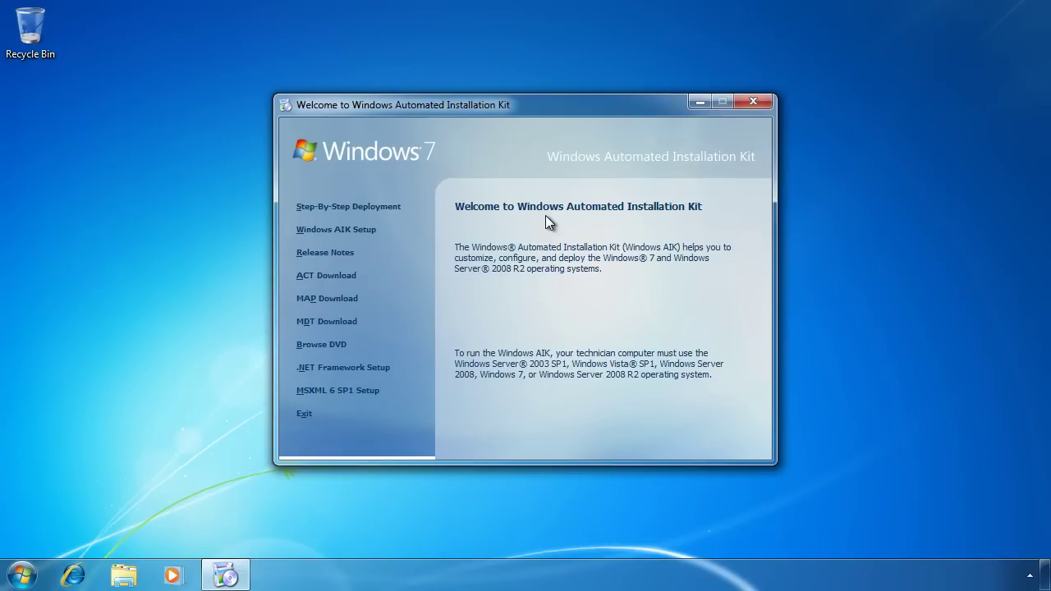
click(353, 233)
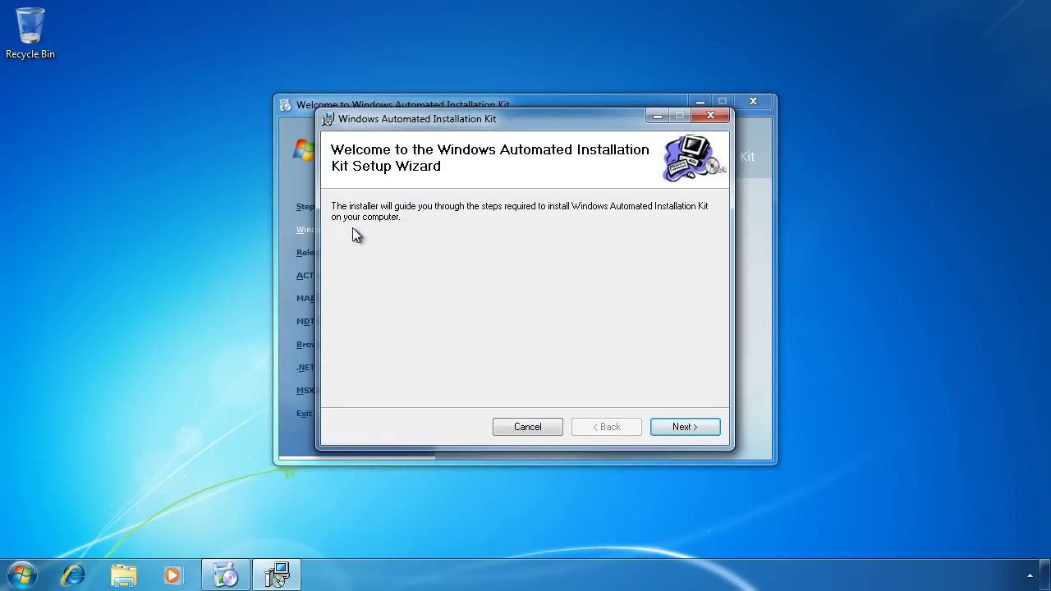
click(699, 429)
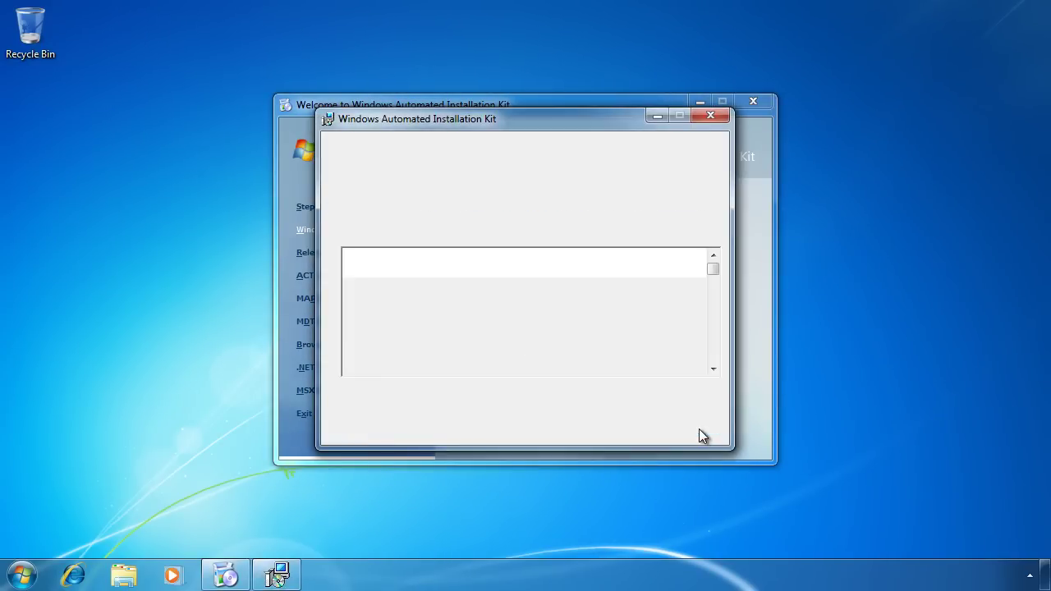
click(523, 393)
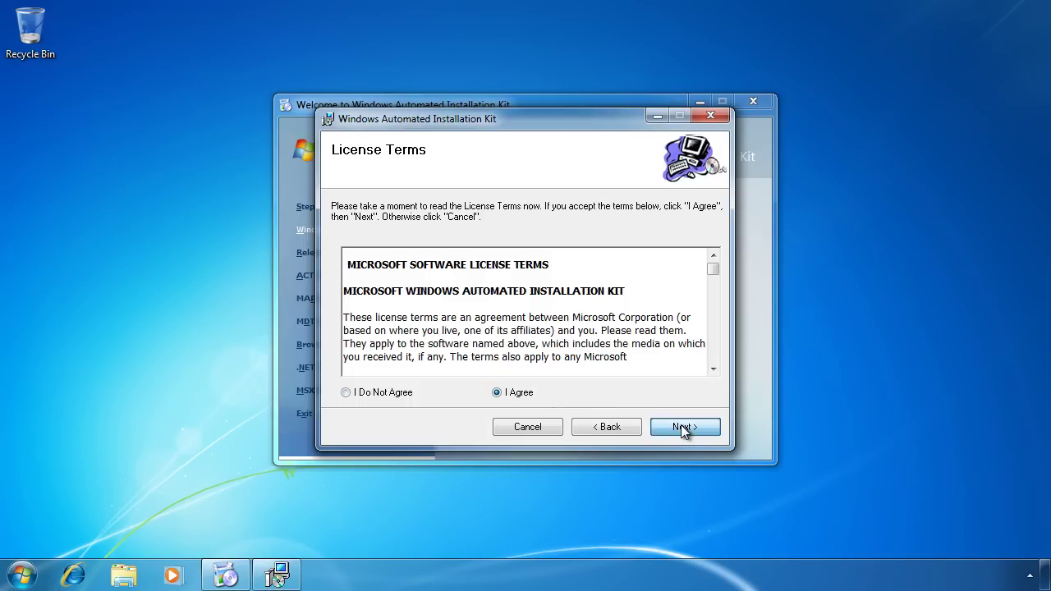
Install the kit to the default folder, then close the installer and the AIK welcome window
click(681, 425)
click(681, 427)
click(681, 427)
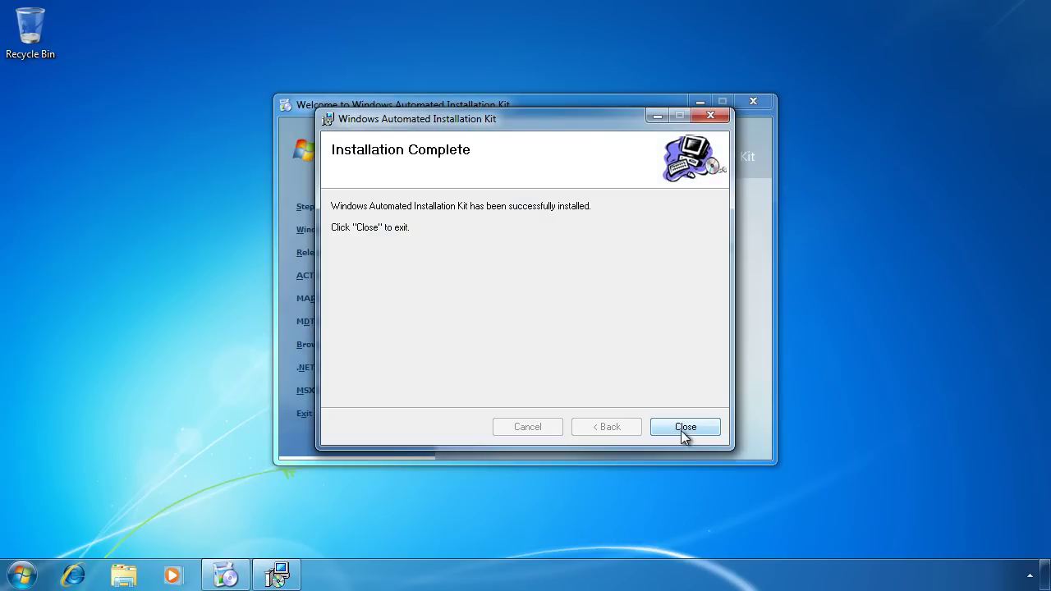
click(681, 428)
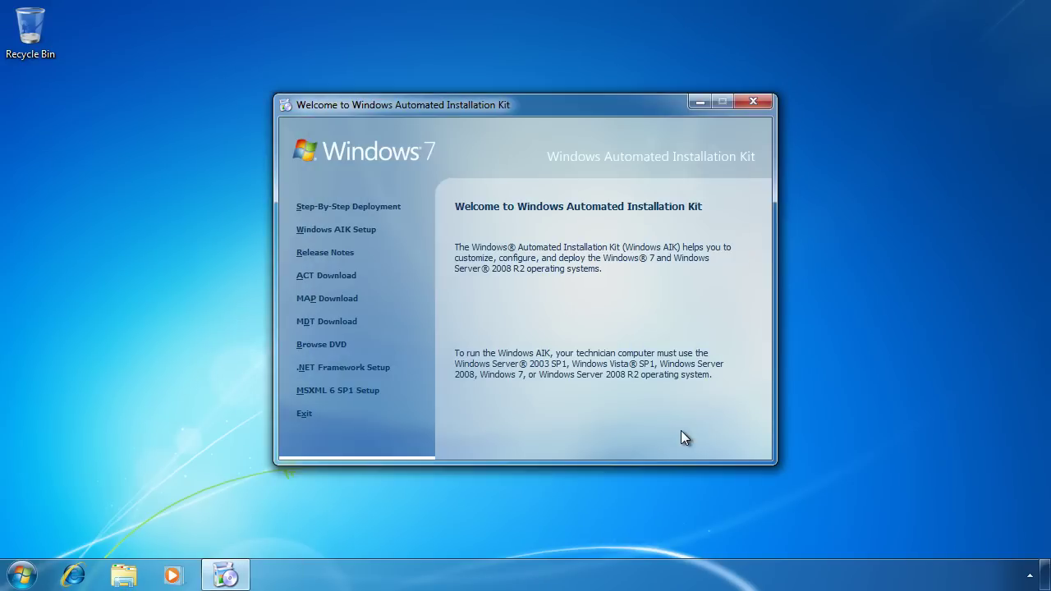
click(753, 101)
click(24, 577)
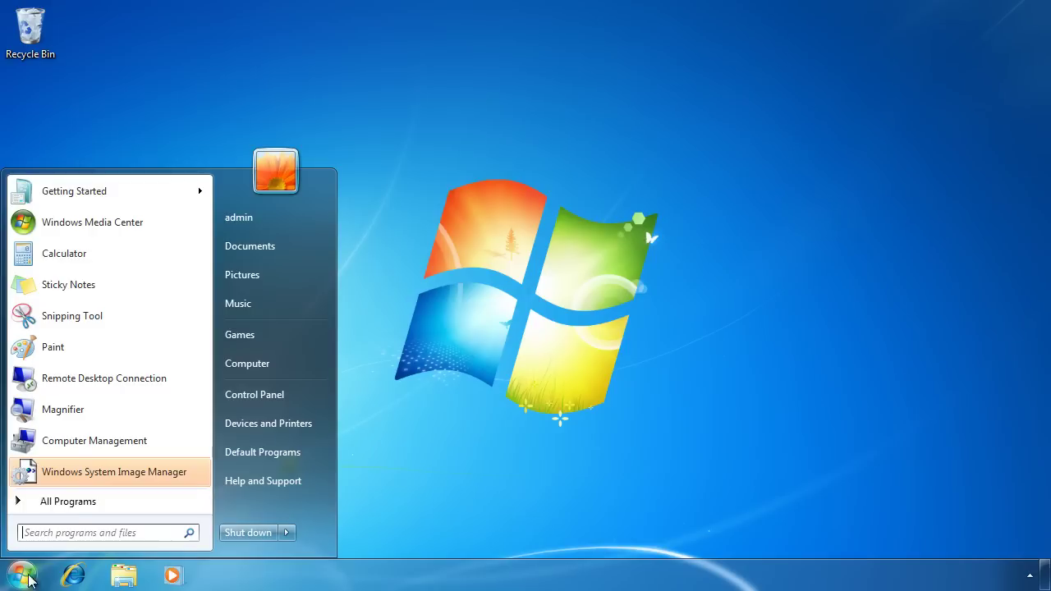
Launch the Deployment Tools Command Prompt from the Microsoft Windows AIK program group
click(72, 506)
click(128, 378)
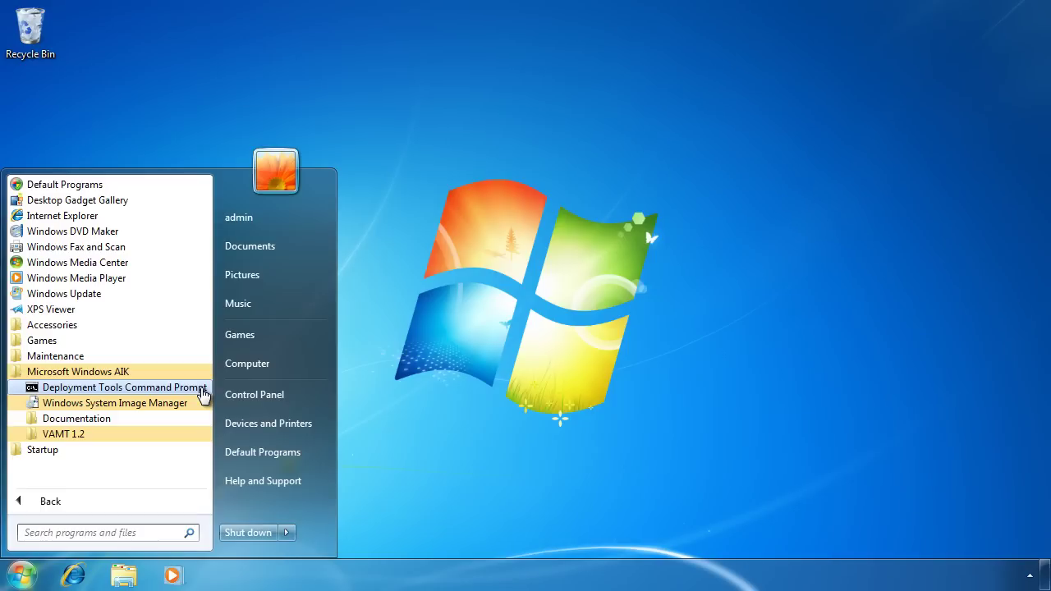
click(203, 395)
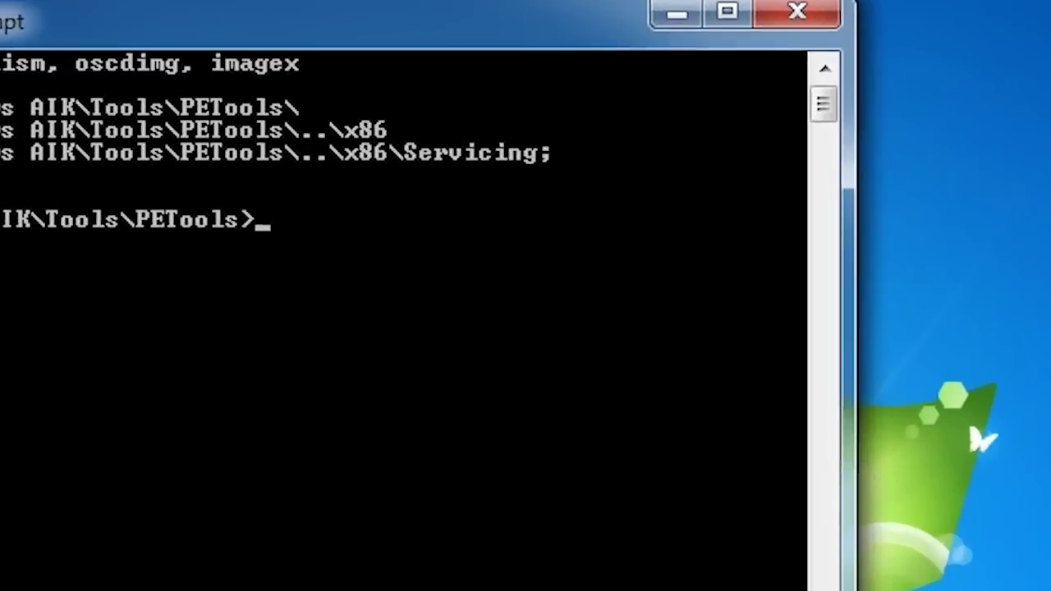
Run copype.cmd x86 c:\winpex86 and list the new working folder's contents
text(copype)
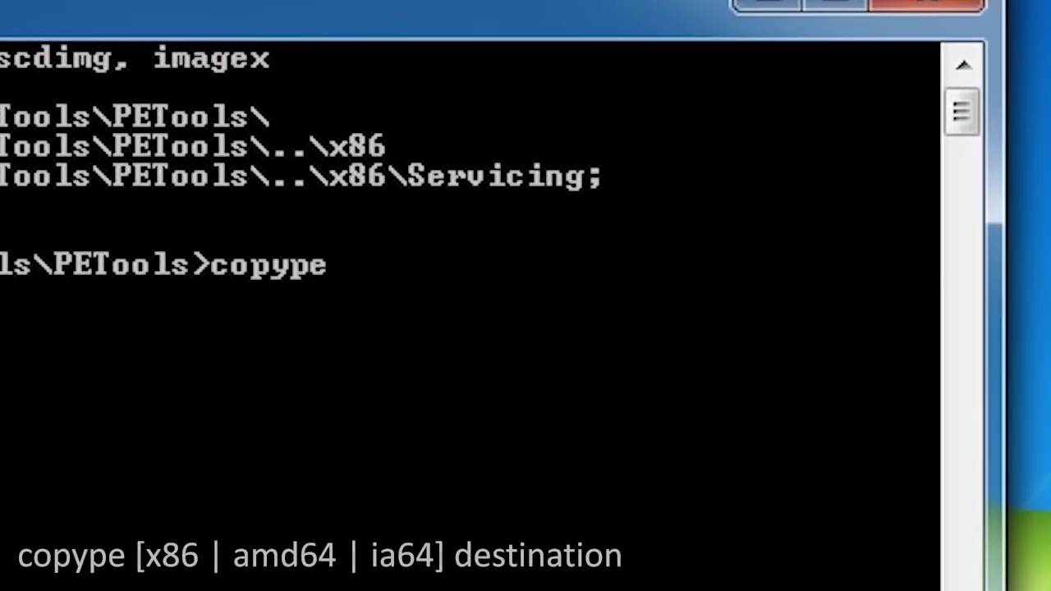
text(.cmd x86 c:\win)
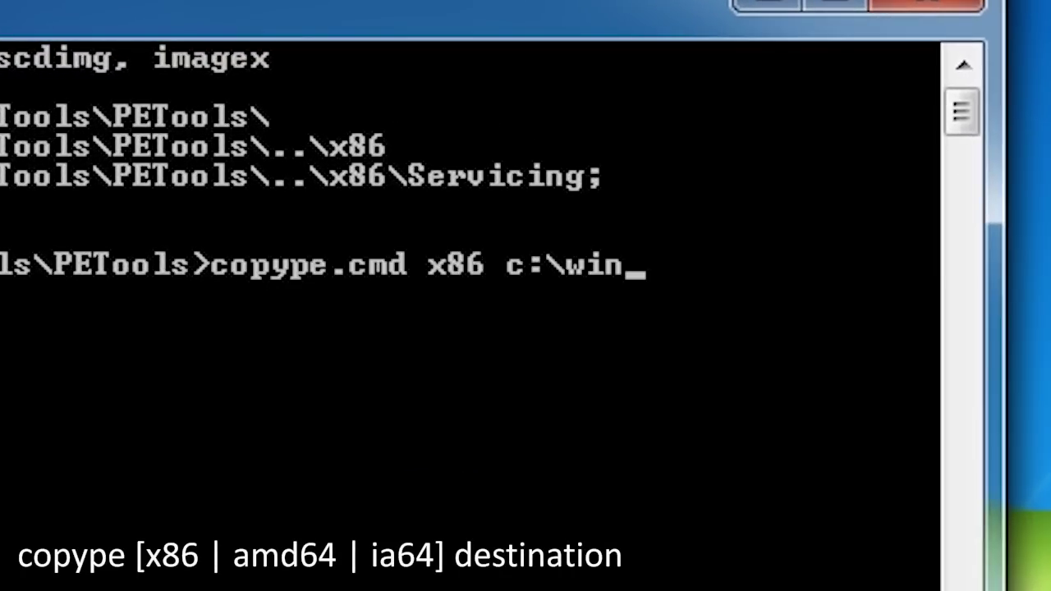
text(pex86)
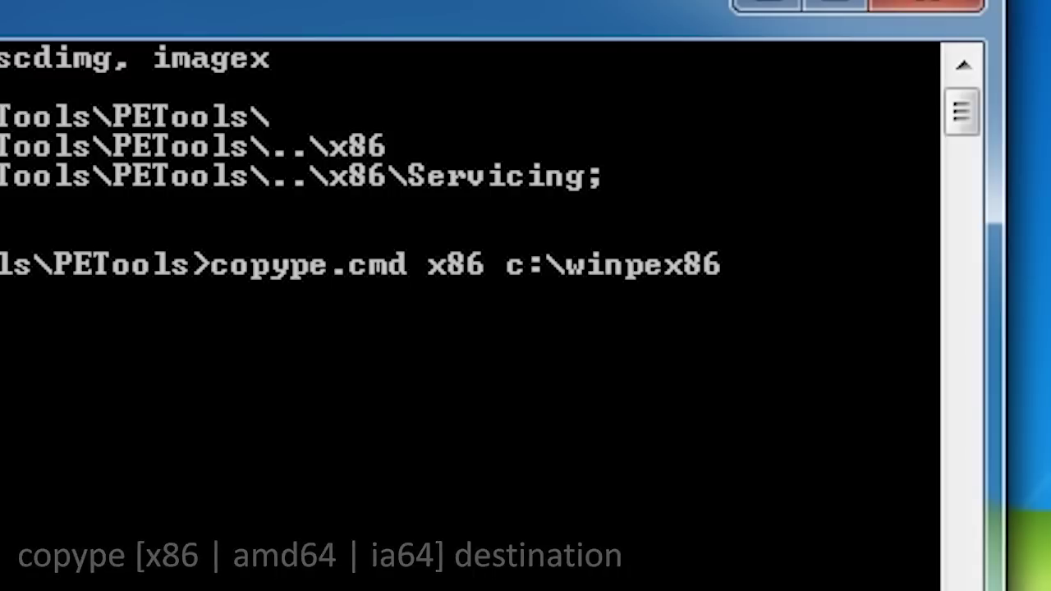
key(Return)
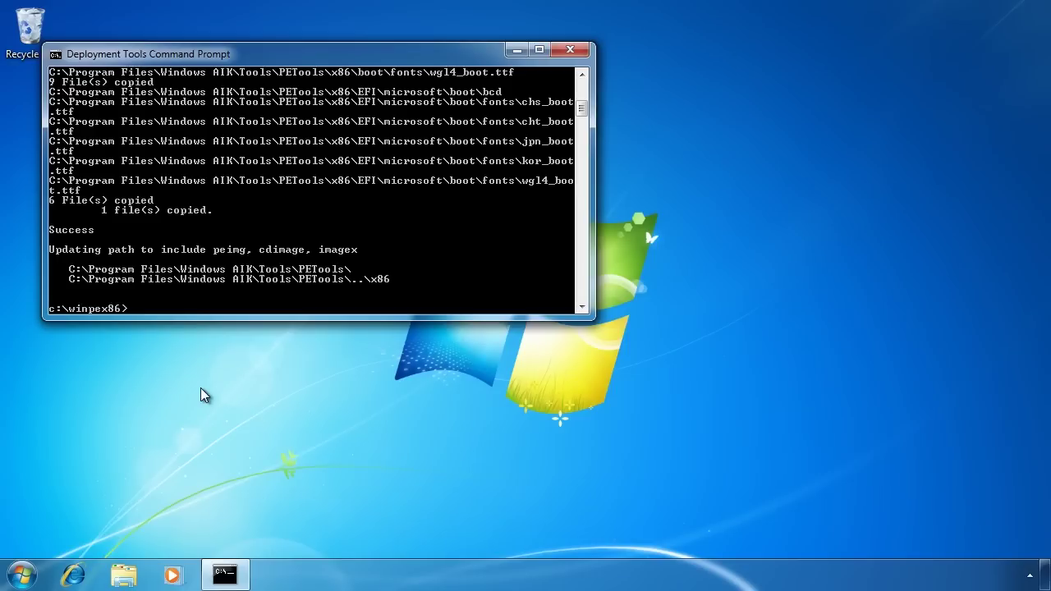
text(dir)
key(Return)
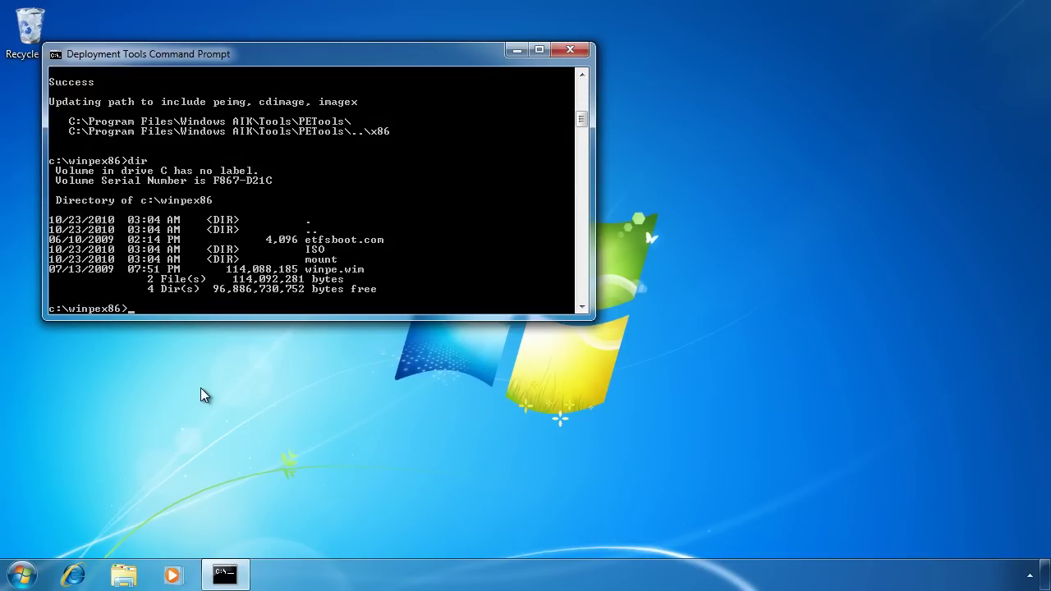
Copy the AIK x86 imagex.exe into the c:\winpex86\ISO folder
text(cd ISO)
key(Return)
text(dir)
key(Return)
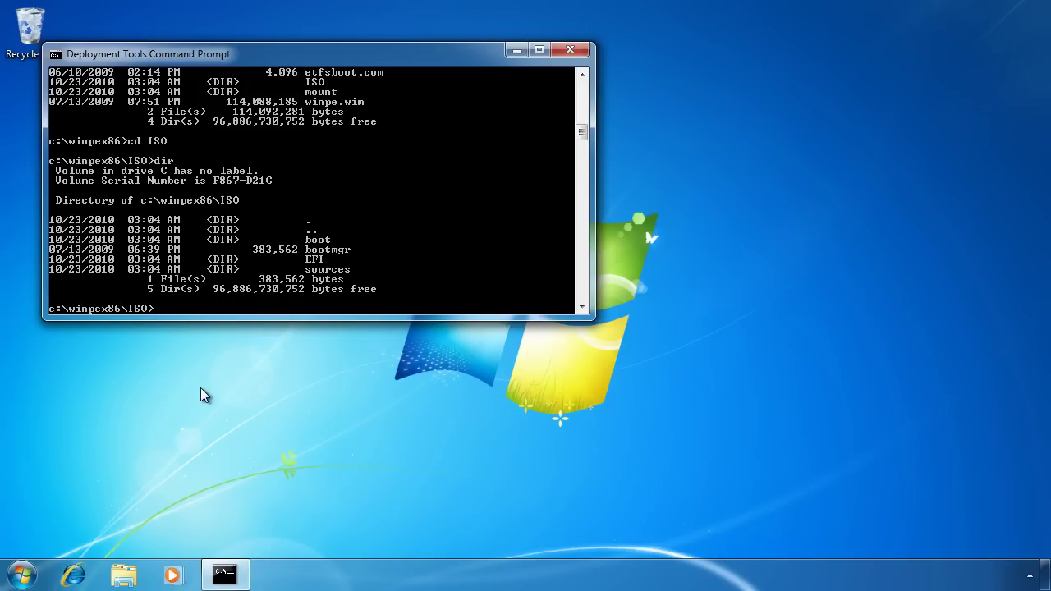
text(copy "c:\Program Files\Windows AIK\Tools\x86\imagex.exe" .)
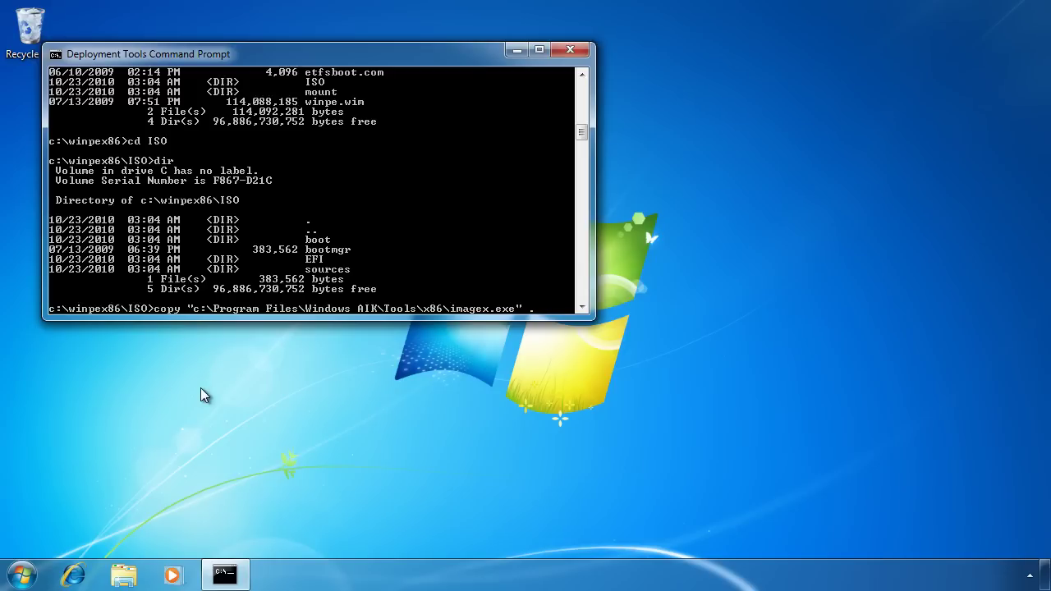
key(Return)
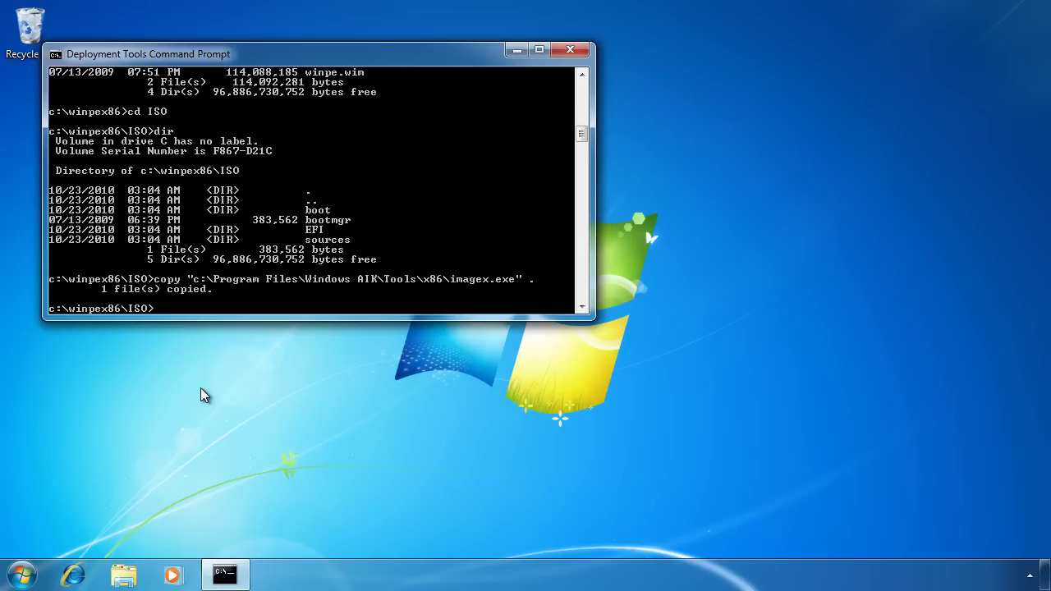
Back in c:\winpex86, copy winpe.wim to ISO\sources\boot.wim
text(cd ..)
key(Return)
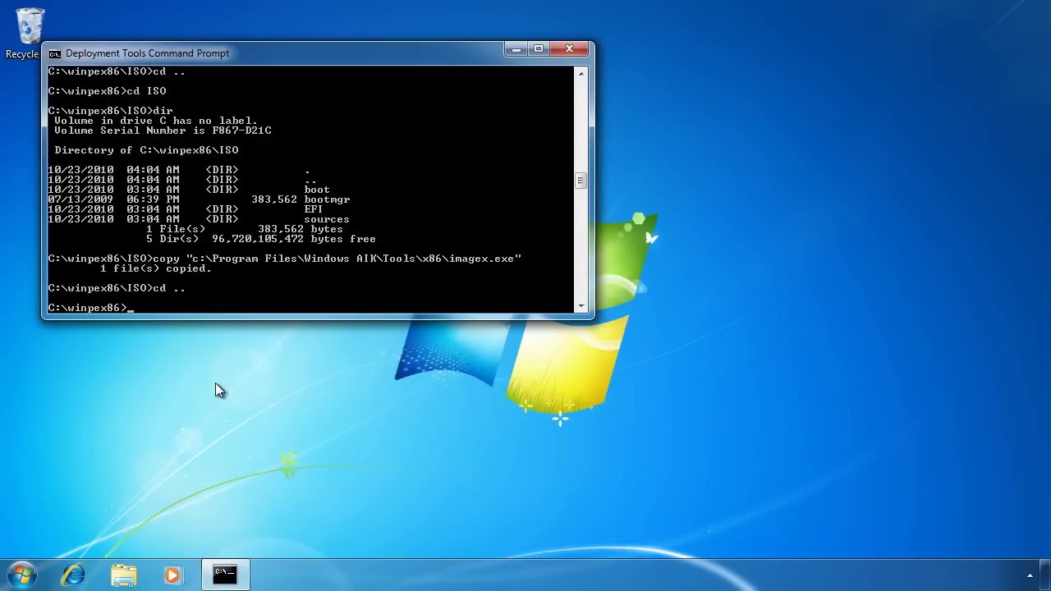
text(copy winpe.wim ISO\sources\boot.wim)
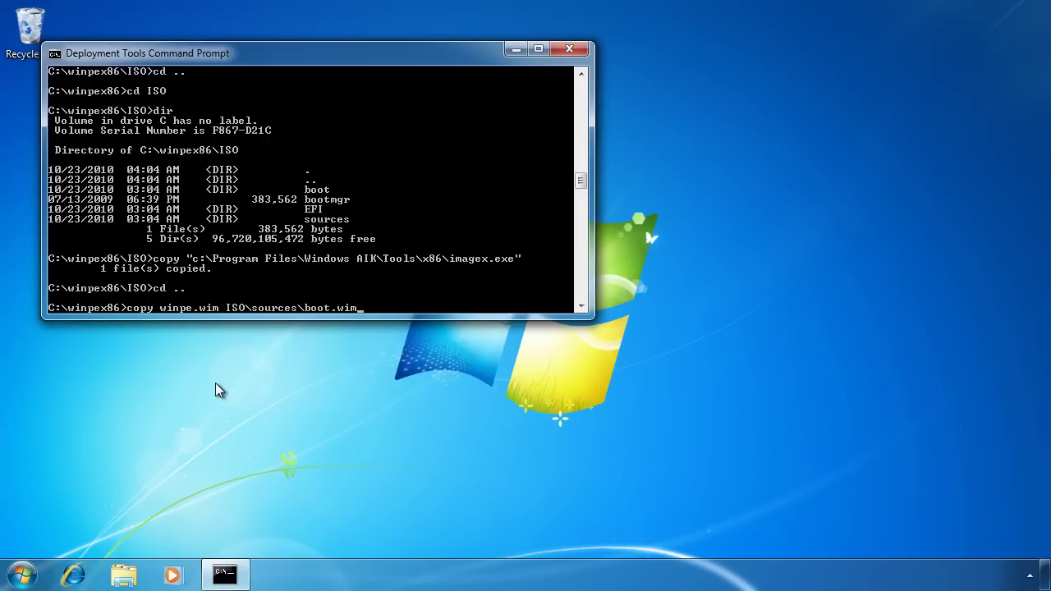
key(Return)
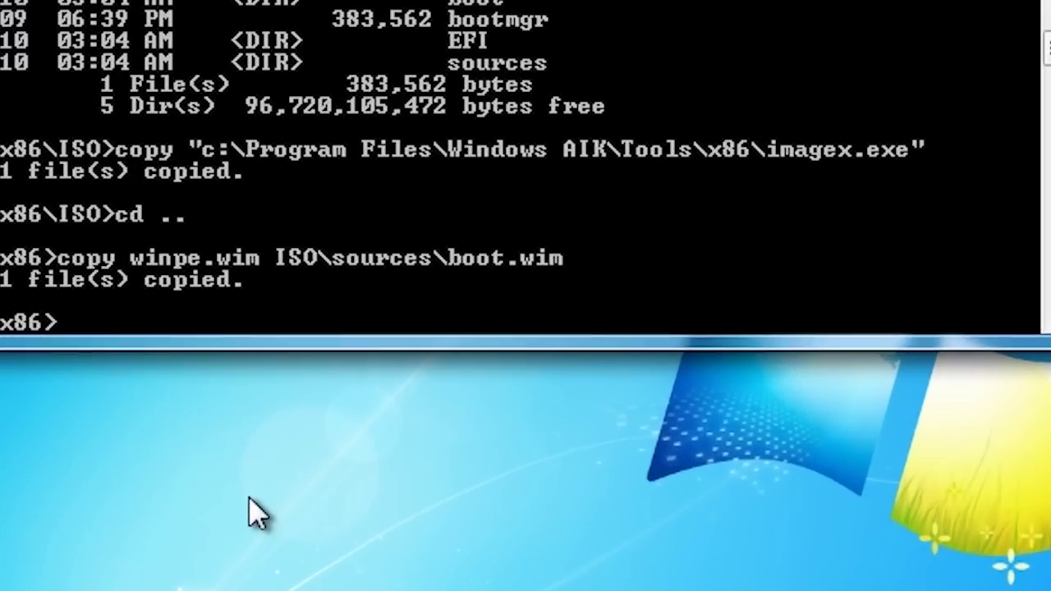
Run oscdimg -n -bc:\winpex86\etfsboot.com c:\winpex86\ISO c:\winpex86.iso to create the ISO
text(oscdimg )
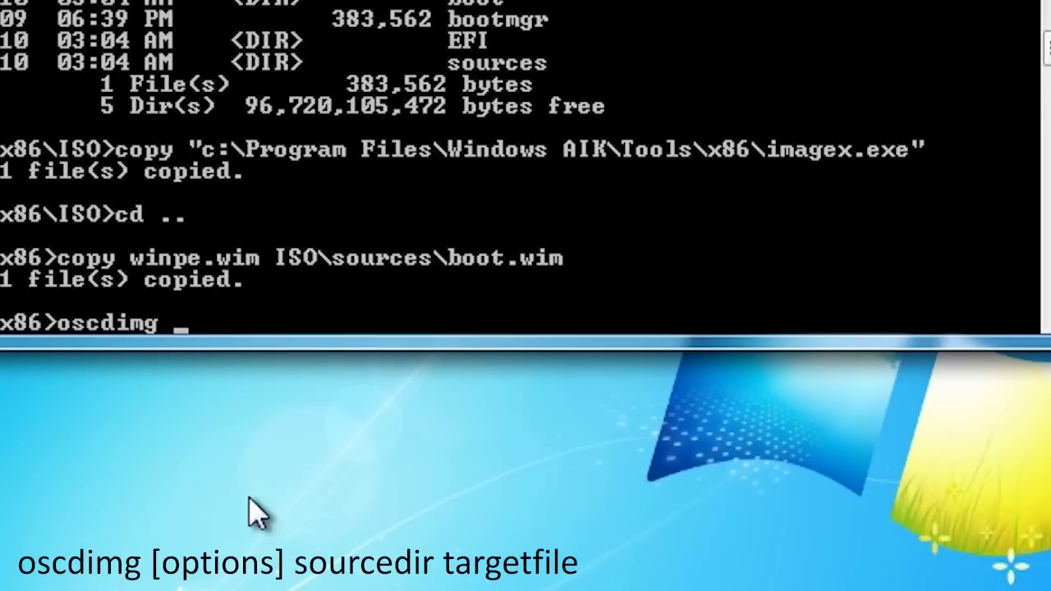
text(-n)
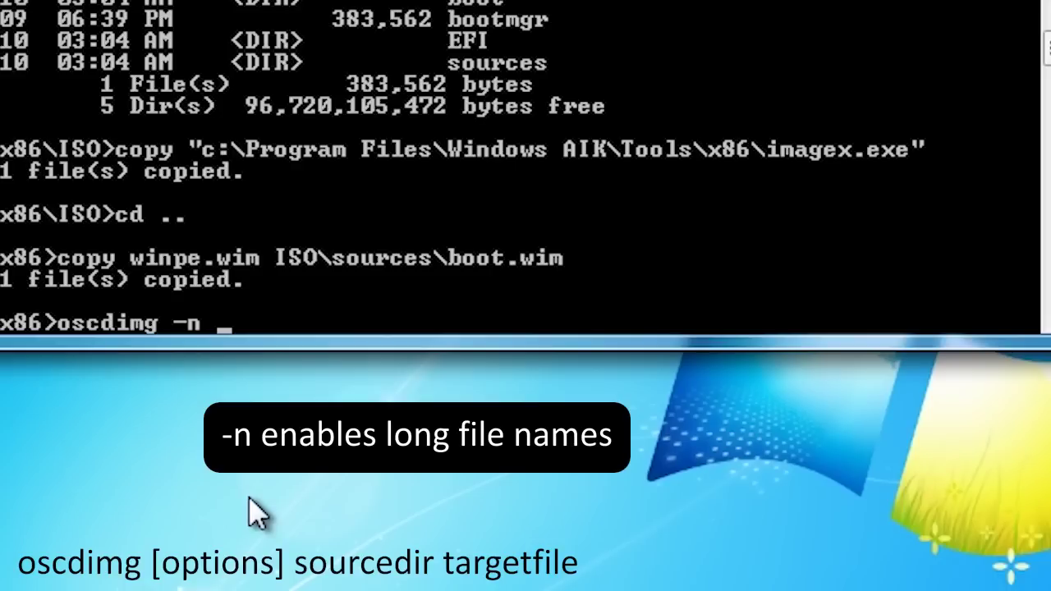
text(-b)
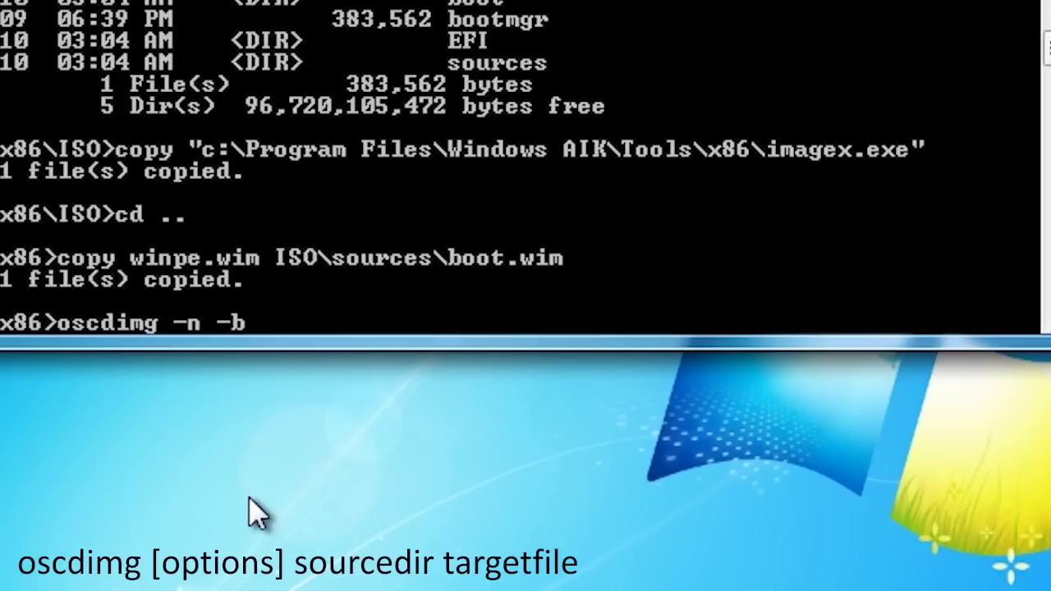
text(\winpex86\etfsboot.com c:\winpex86)
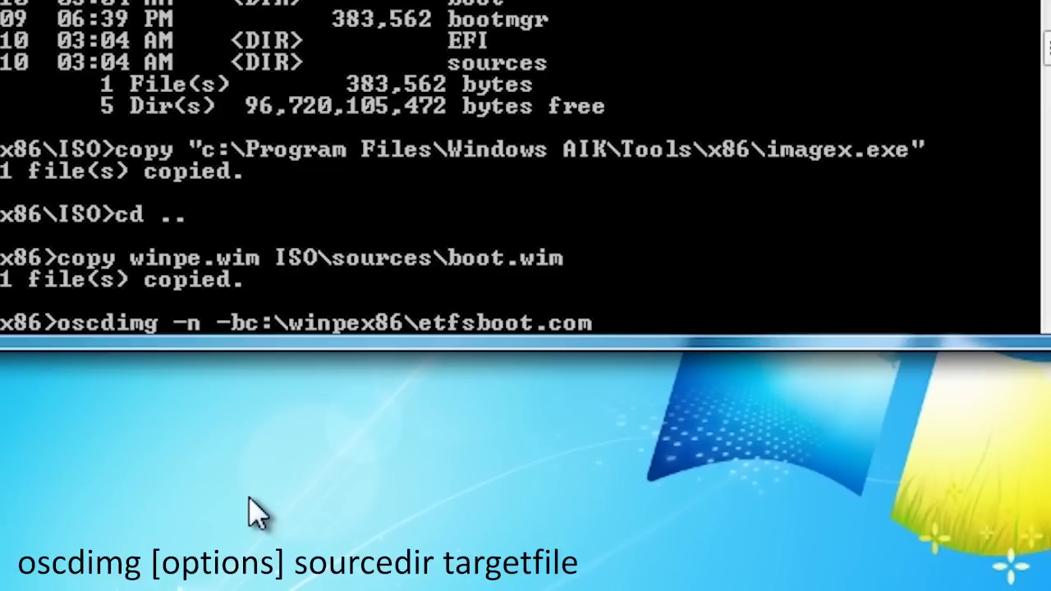
text(\ISO c:\winpex86.)
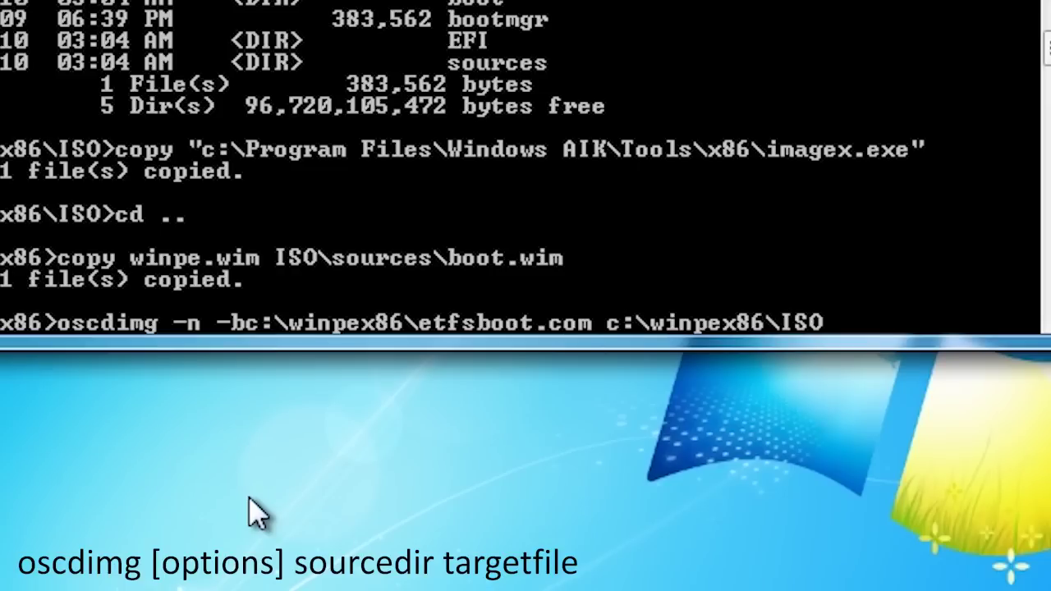
text(iso)
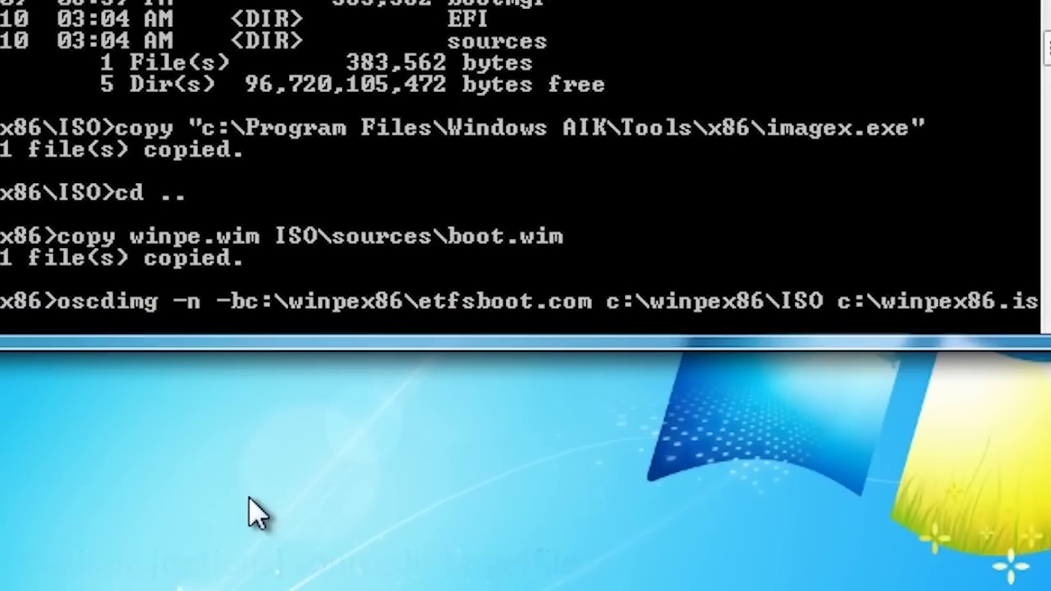
key(Return)
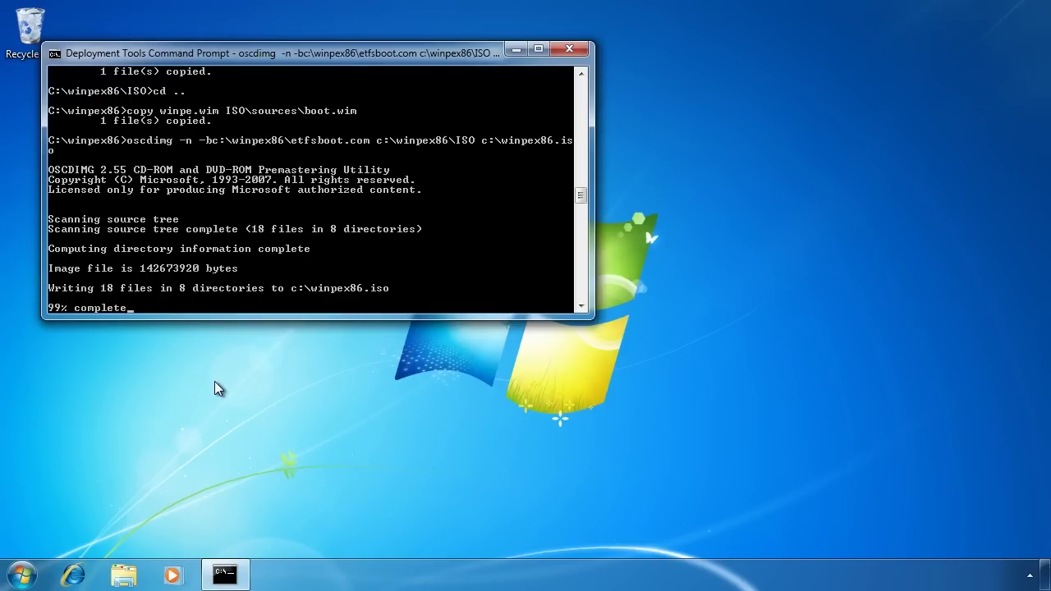
Restart the machine from the Start menu's shutdown options
click(23, 576)
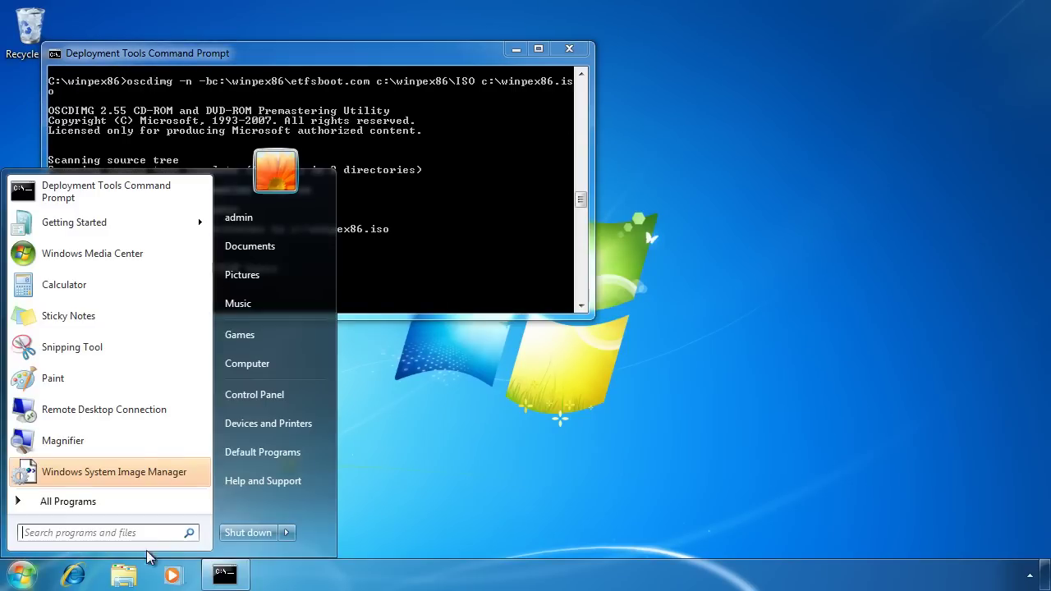
click(286, 532)
click(349, 512)
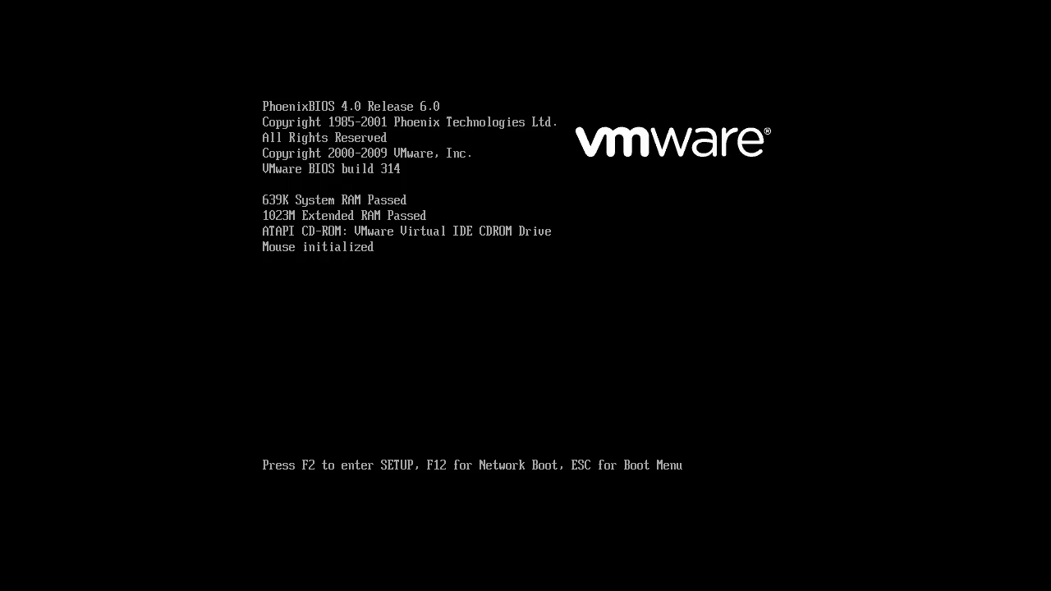
At POST, pick the CD-ROM Drive boot device and confirm booting from CD
key(Escape)
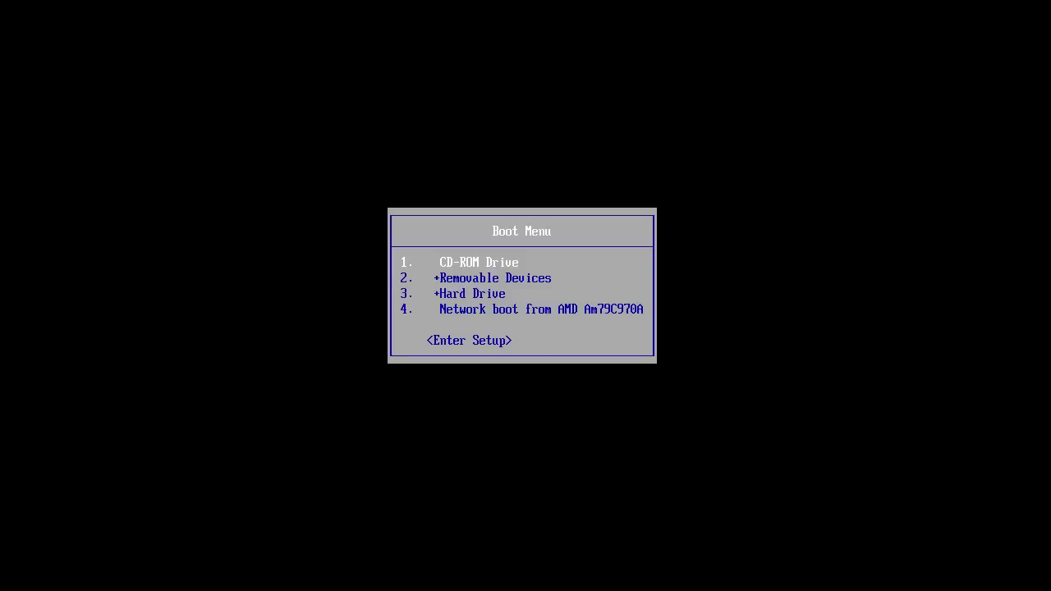
key(Return)
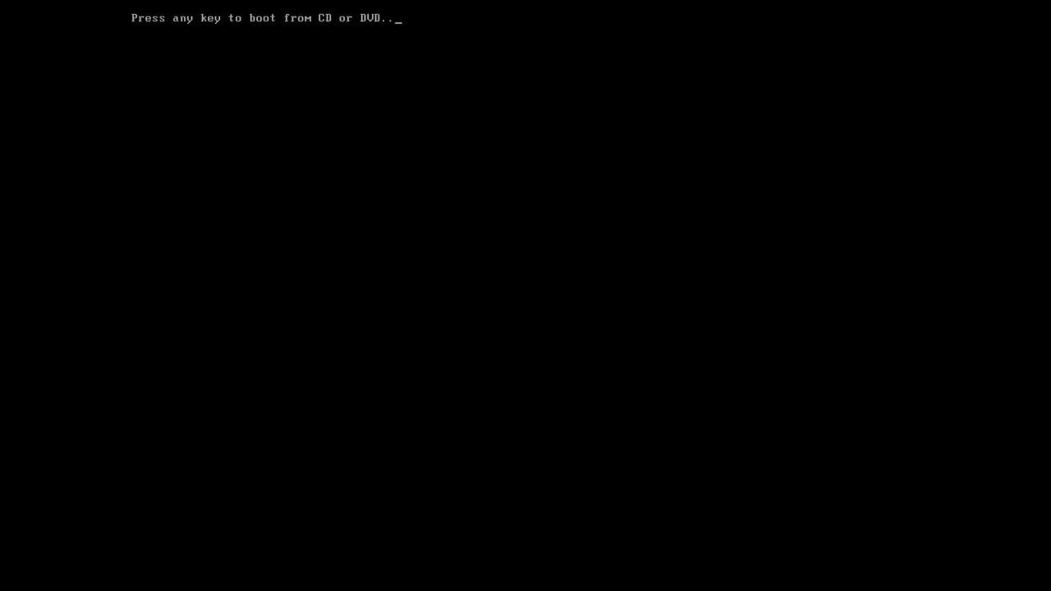
key(Return)
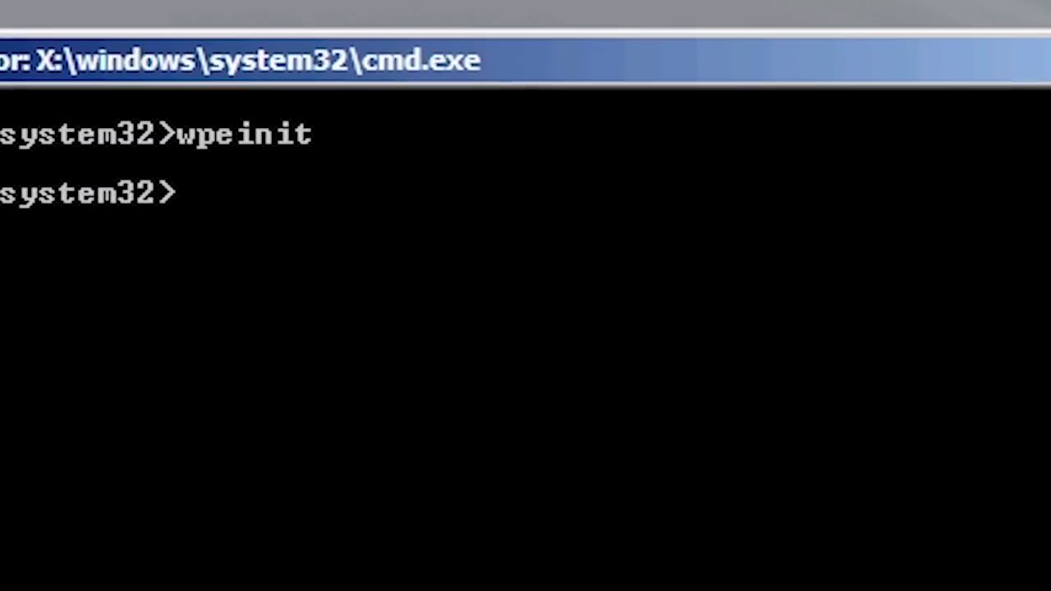
Map \\dc1\d to drive Z: with net use, signing in with the domain administrator account
text(net)
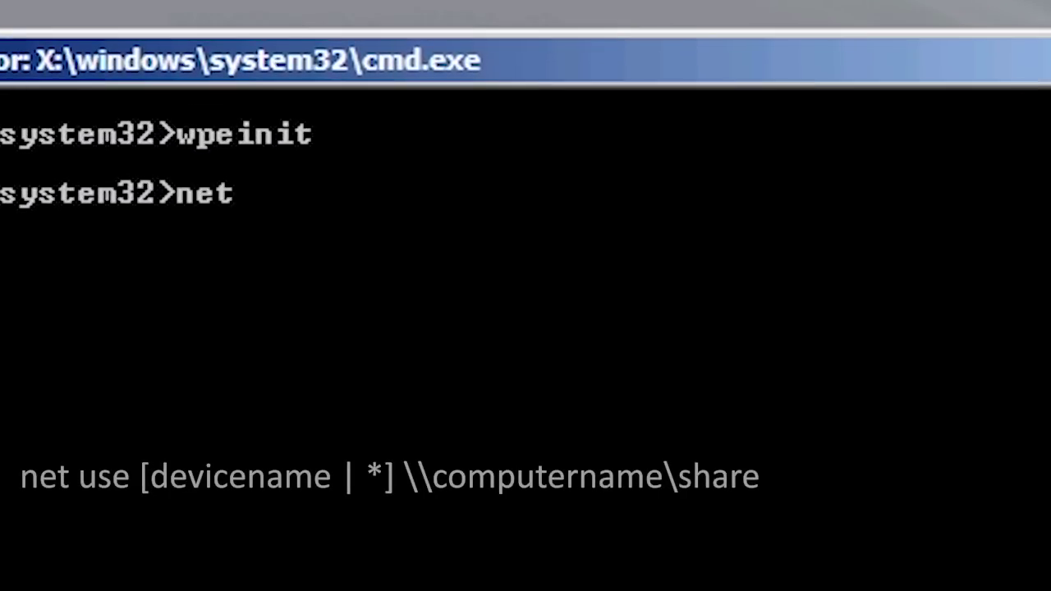
text( use * \dc1)
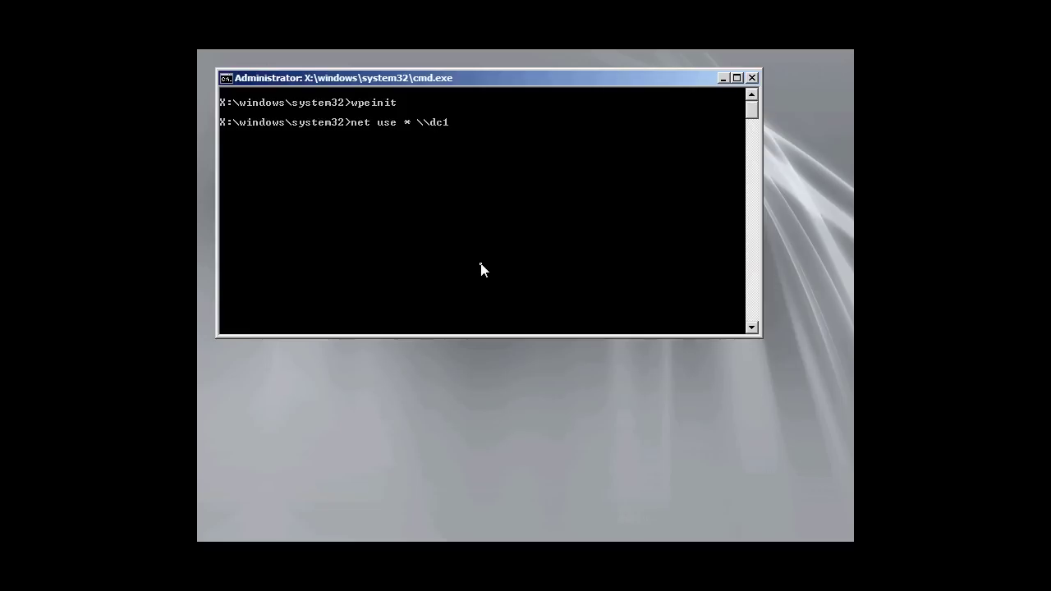
text(\d)
key(Return)
text(training\)
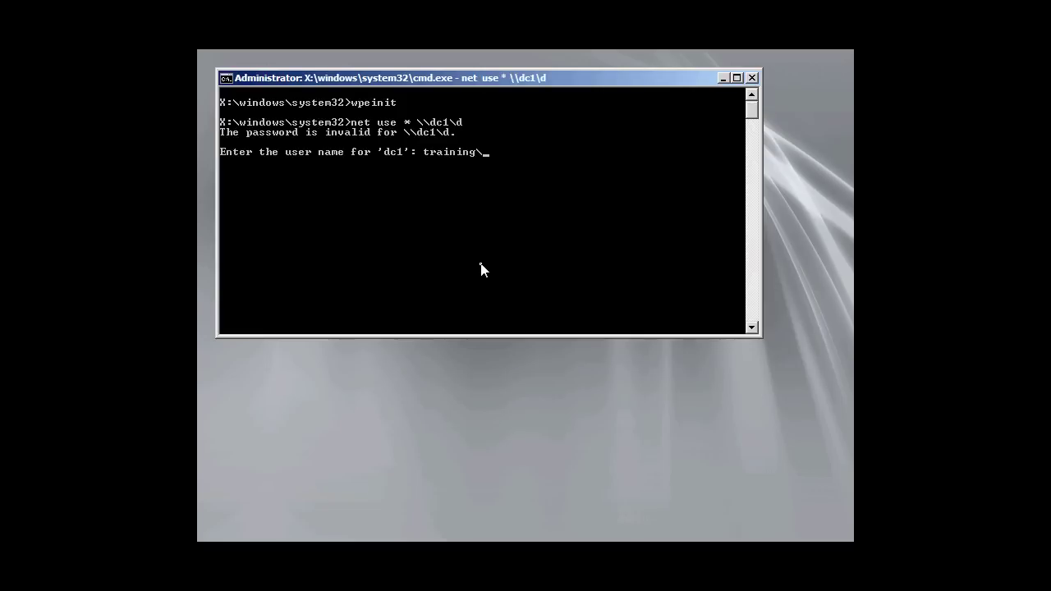
text(administrator)
key(Return)
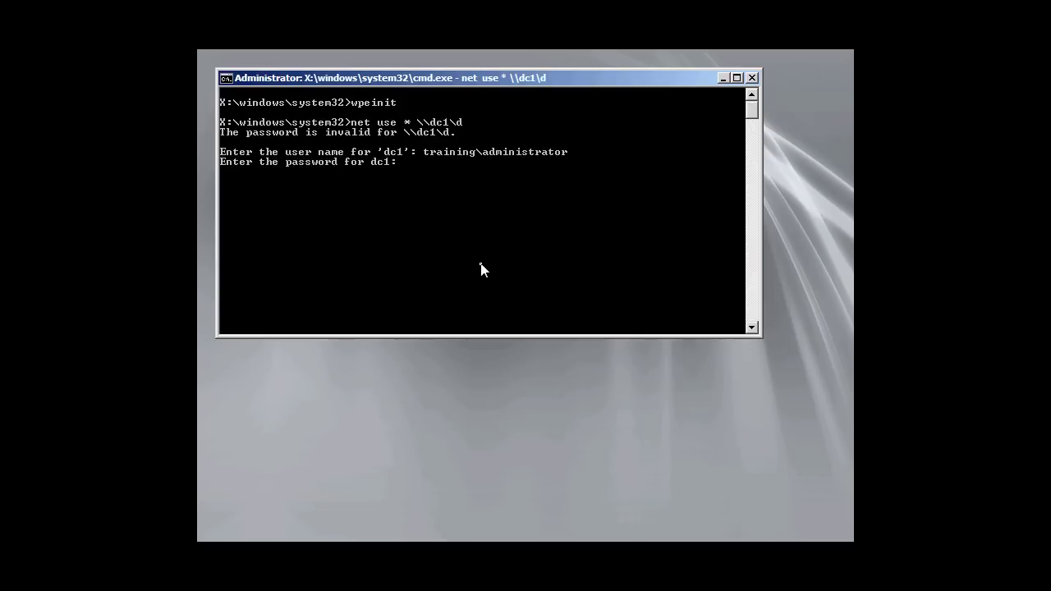
key(Return)
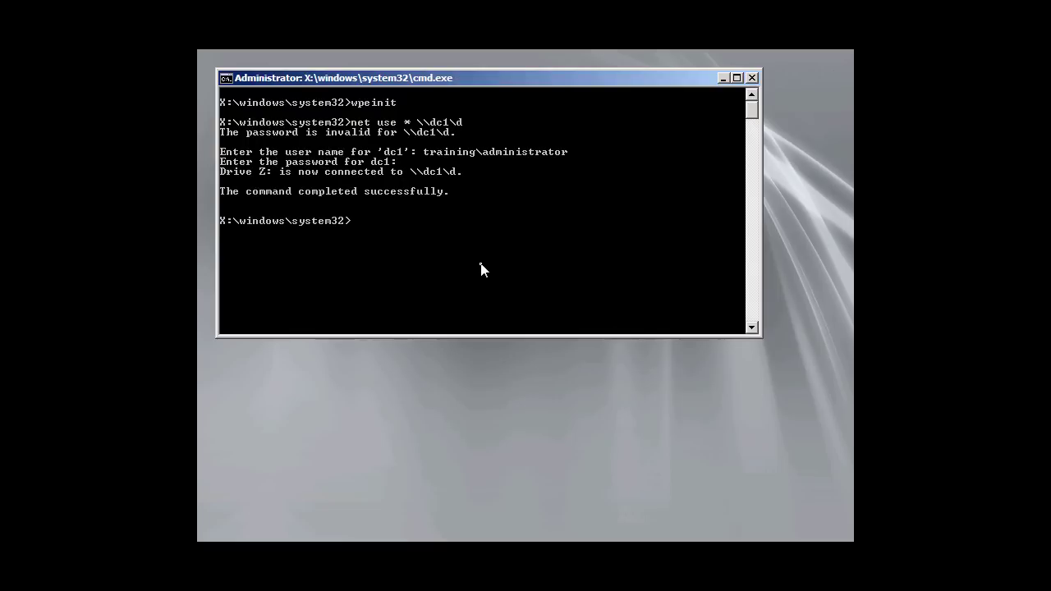
Switch to drive Z: and run setup from it
text(z:)
key(Return)
text(setup)
key(Return)
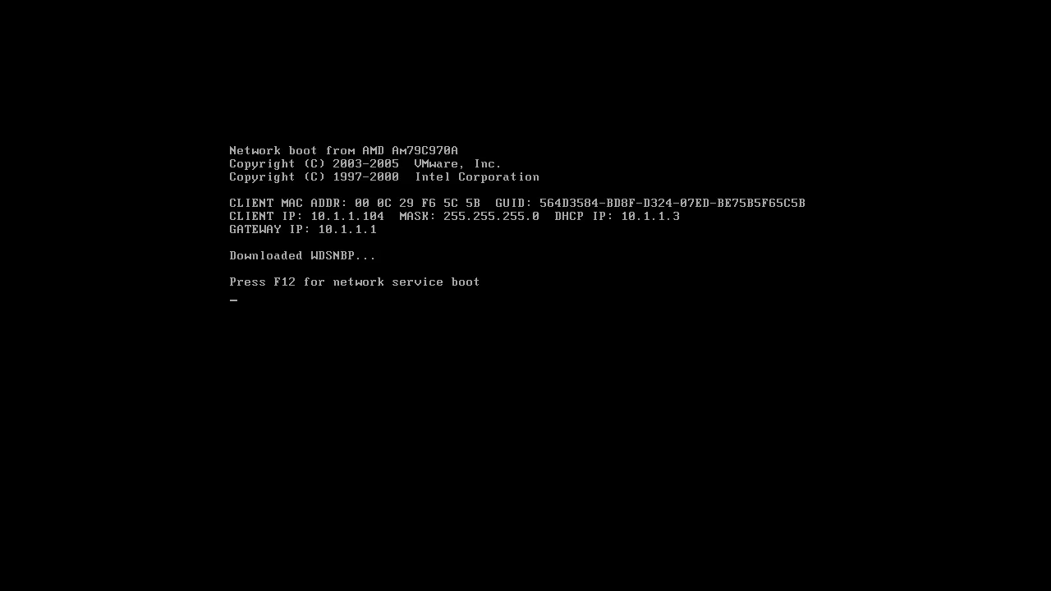
Press F12 at the network service boot prompt to boot from the WDS server
key(F12)
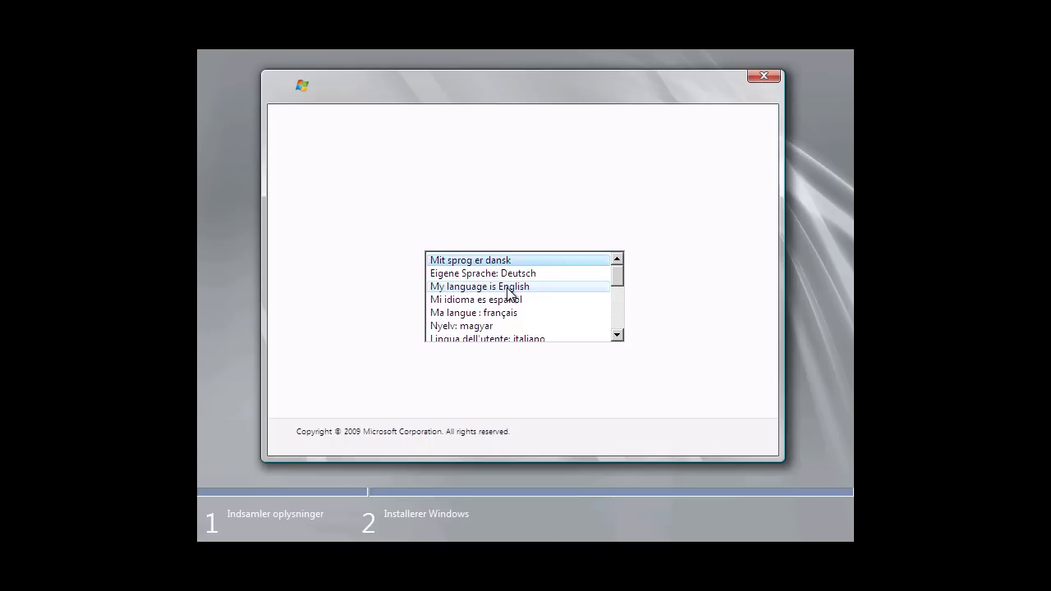
Choose English, sign in with domain administrator credentials, and select Windows 7 Ultimate x64
click(509, 289)
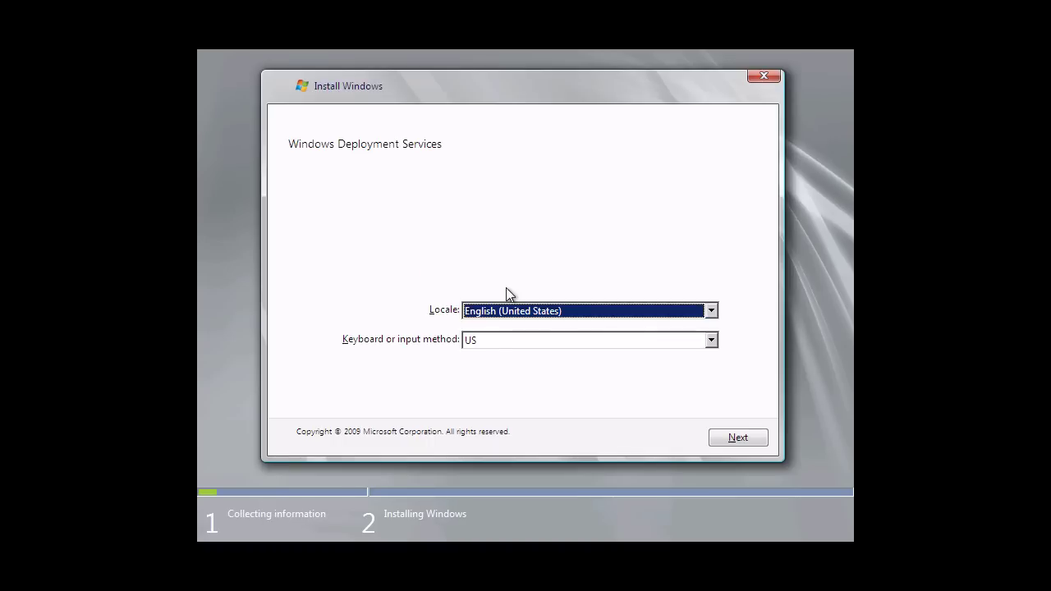
click(756, 439)
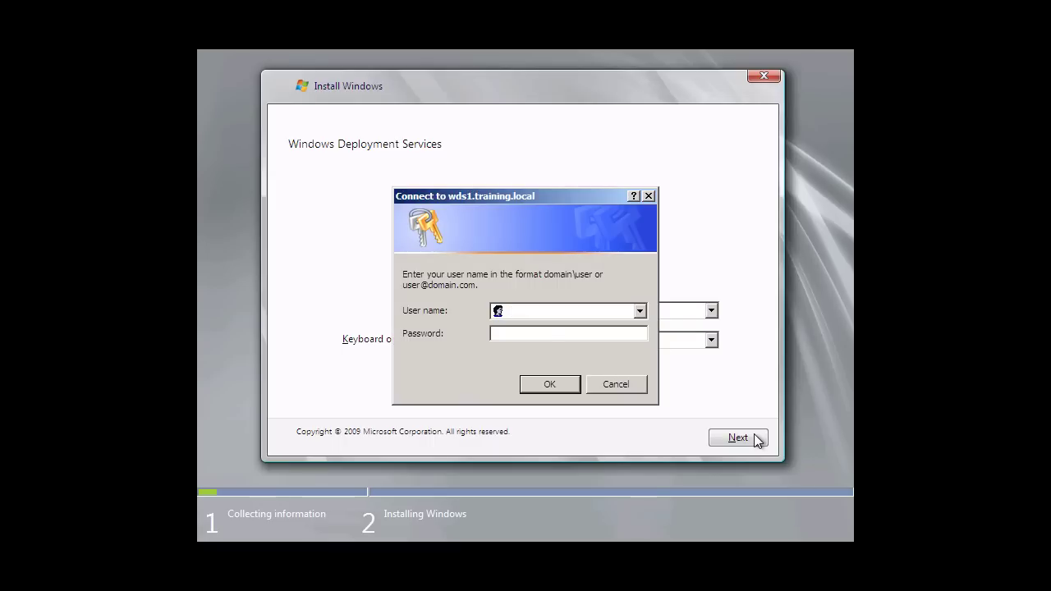
text(training\administrator)
key(Tab)
text(Pa$$w0rd1)
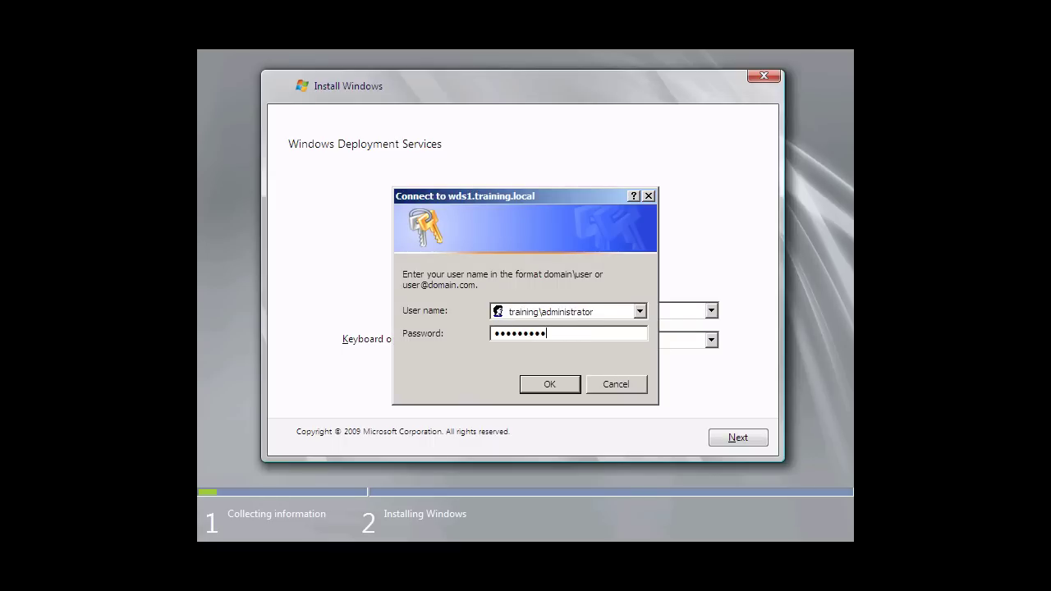
click(578, 386)
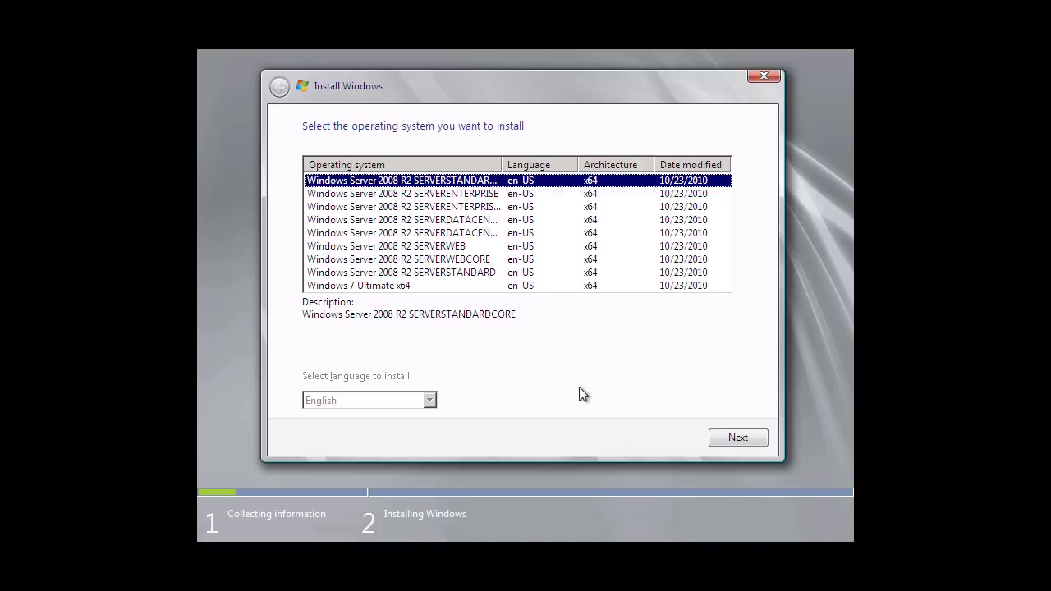
click(383, 287)
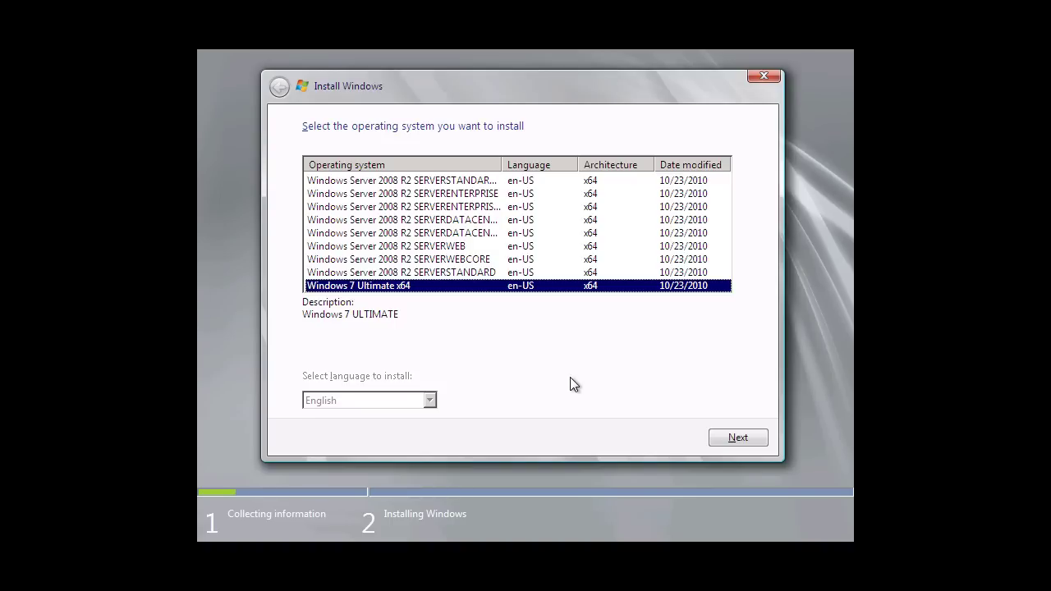
click(746, 440)
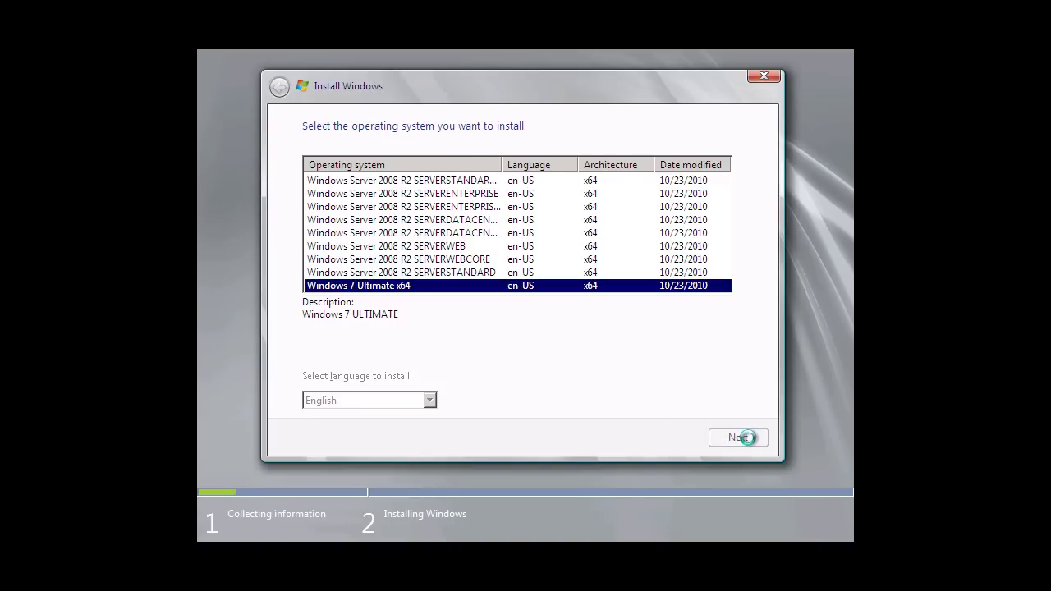